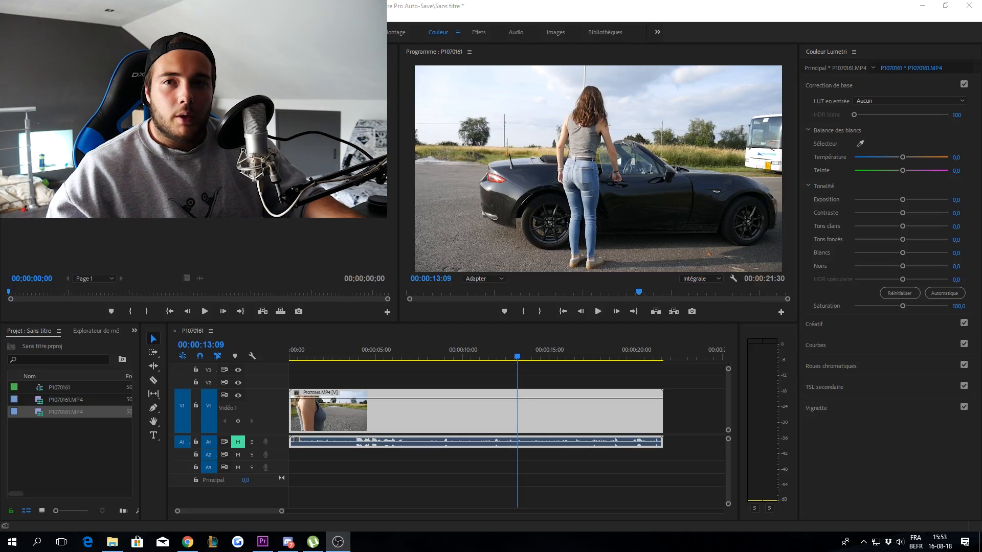
Step: Split the P1070161.MP4 clip on the timeline with the razor at about 8 seconds and at about 00:00:18:42
click(386, 353)
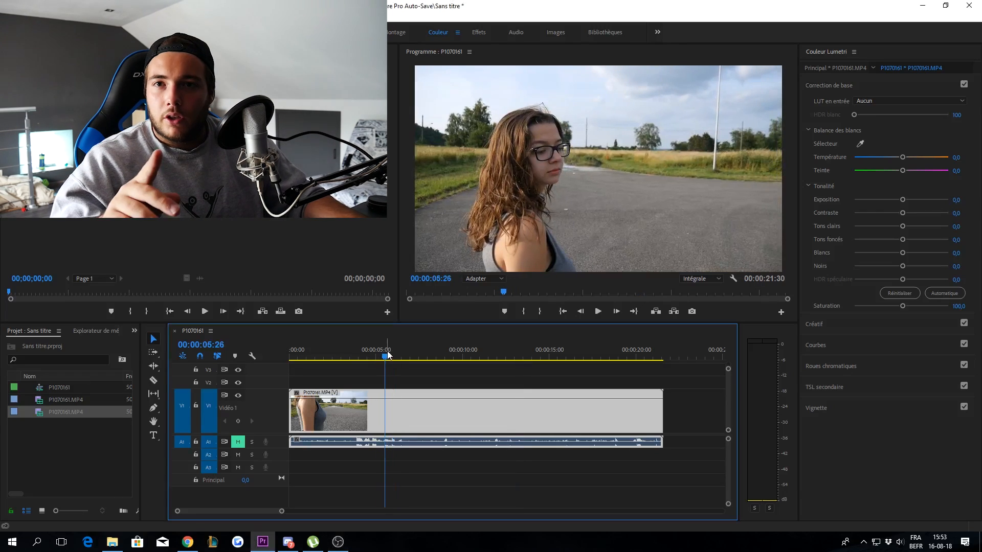
mouse_move(388, 354)
mouse_down()
mouse_move(545, 340)
mouse_move(397, 339)
mouse_up()
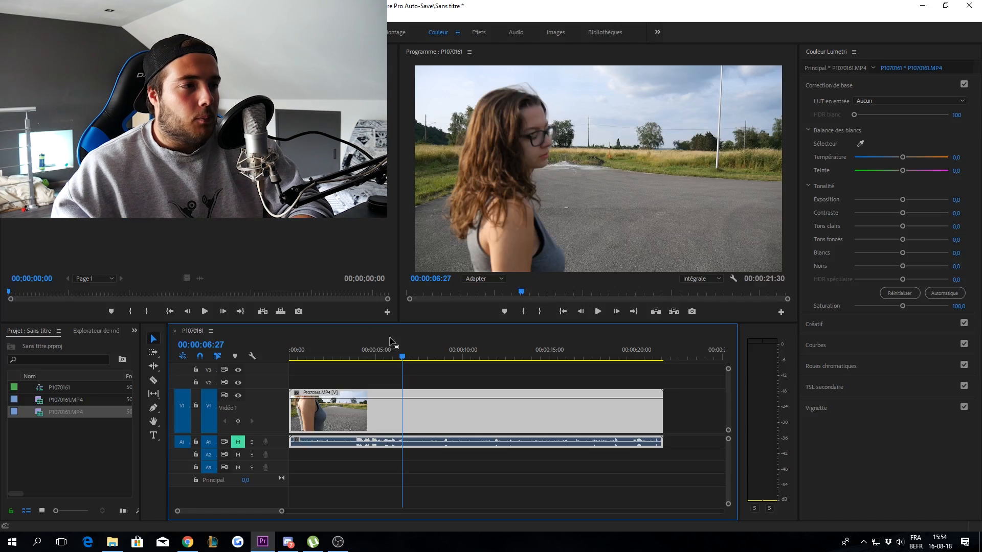
click(153, 380)
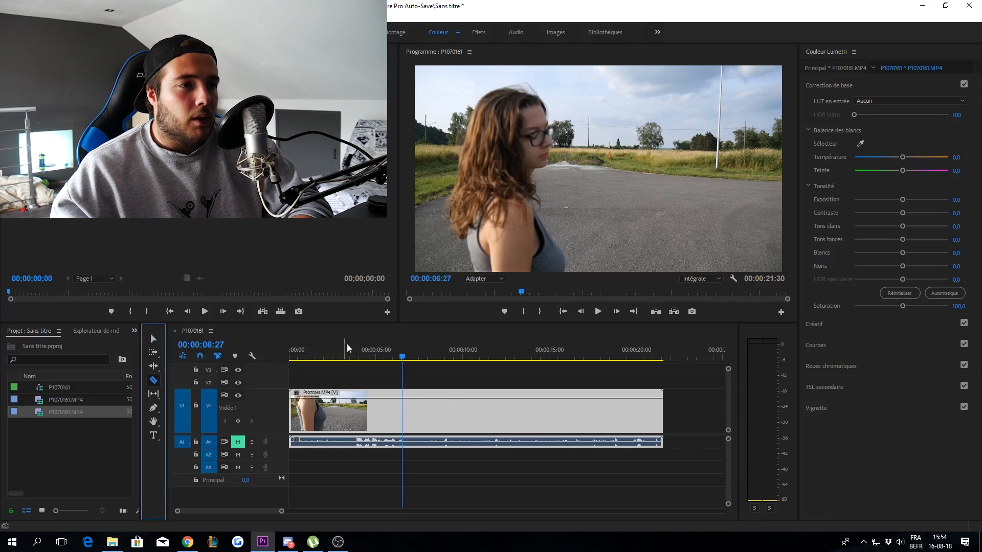
drag(399, 355, 619, 369)
click(426, 409)
click(442, 358)
click(617, 397)
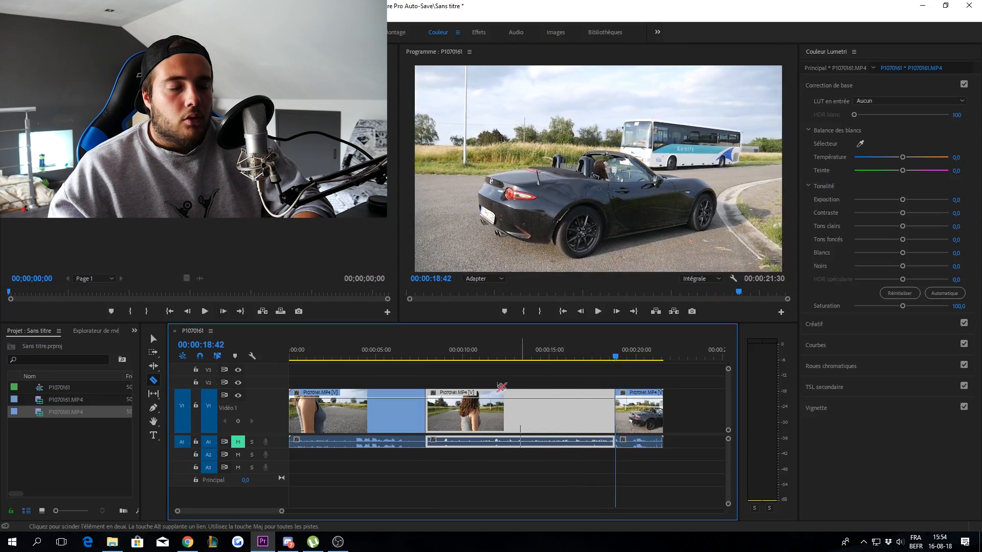
Step: Delete the first and last pieces of the split clip and shift the remaining middle piece to start at about 4 seconds
click(154, 341)
click(340, 443)
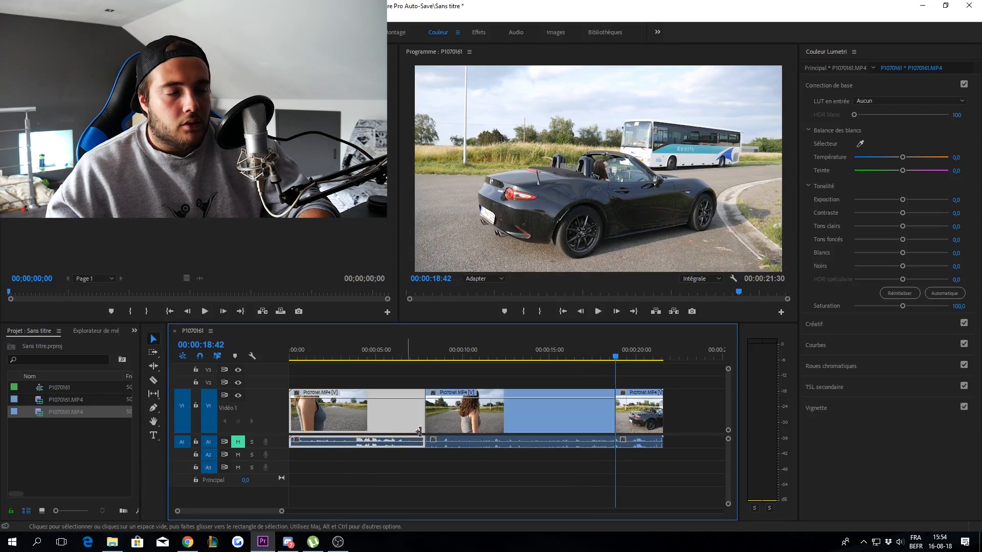
key(Delete)
click(639, 442)
key(Delete)
drag(503, 425, 441, 425)
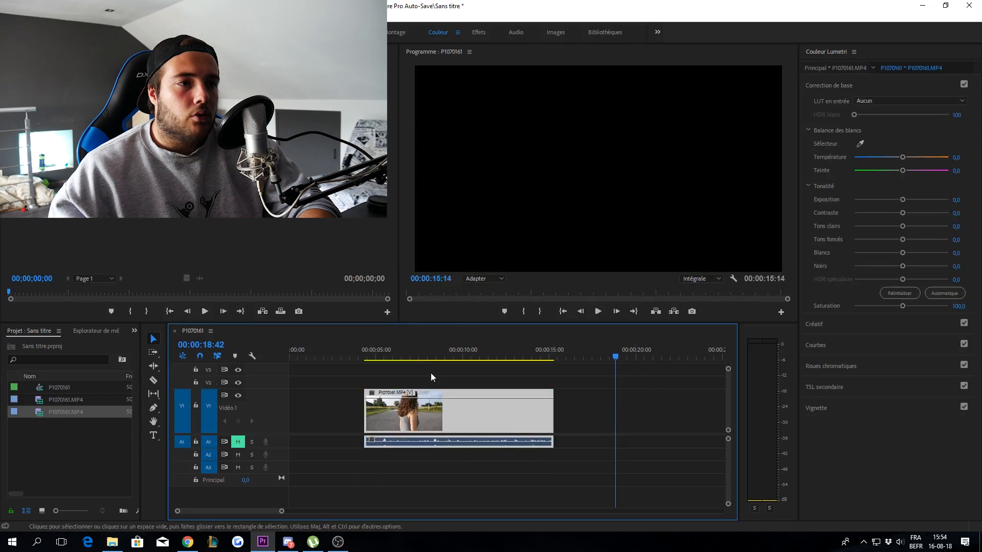
Step: Place the playhead at 00:00:04:33 and adjust the Vidéo 1 track height so the clip's thumbnail is visible
click(368, 356)
click(370, 354)
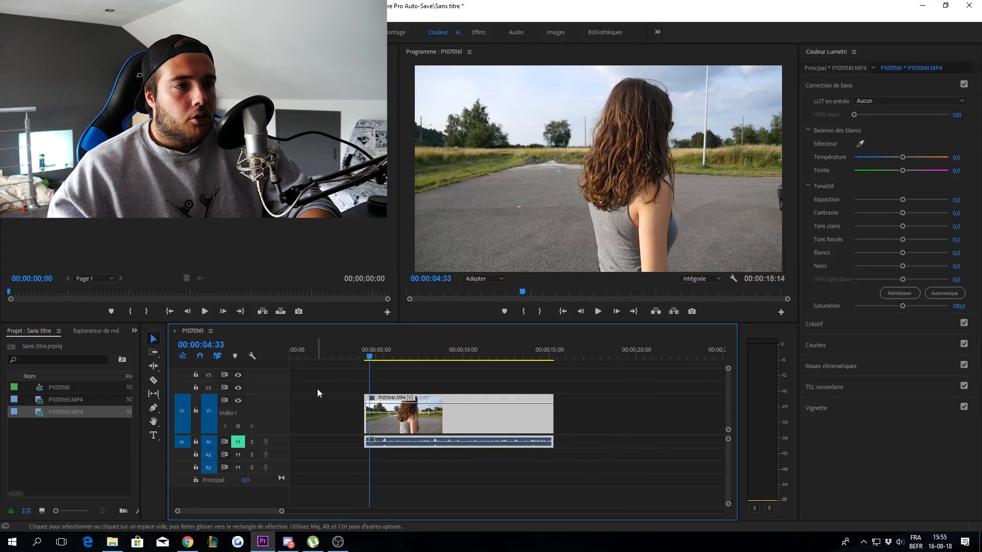
drag(273, 396, 301, 416)
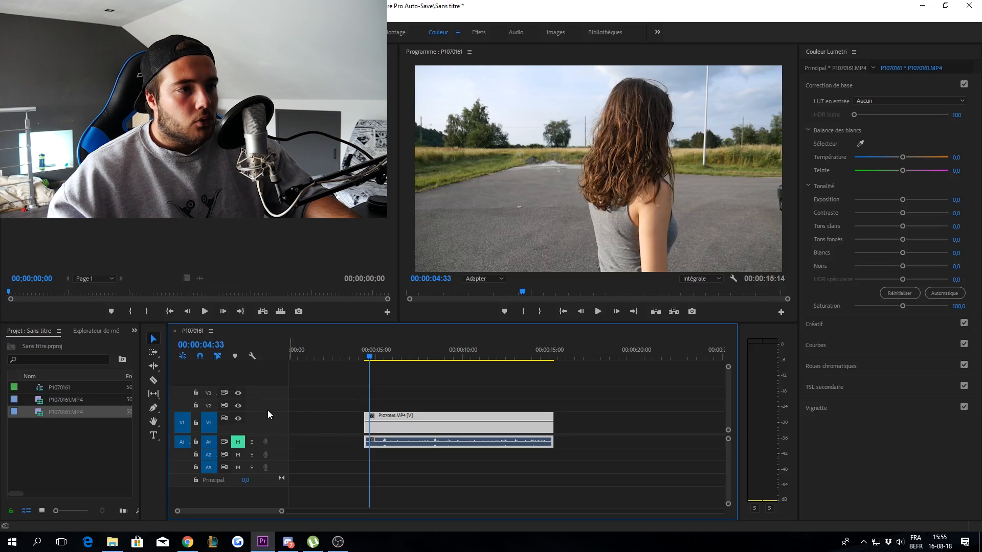
drag(266, 402, 263, 393)
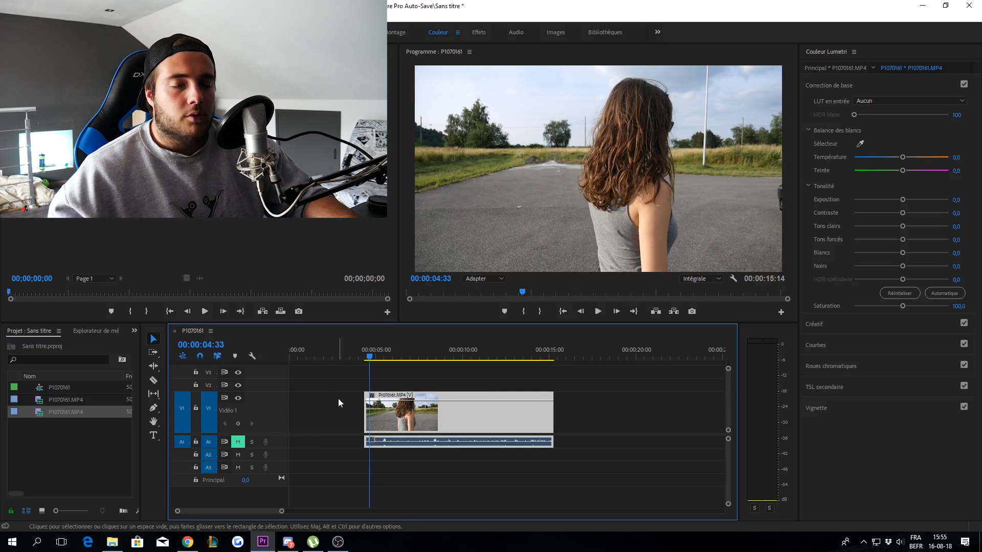
Step: Switch the keyframes displayed on the video clip to time remapping (Remappage temporel)
right_click(450, 417)
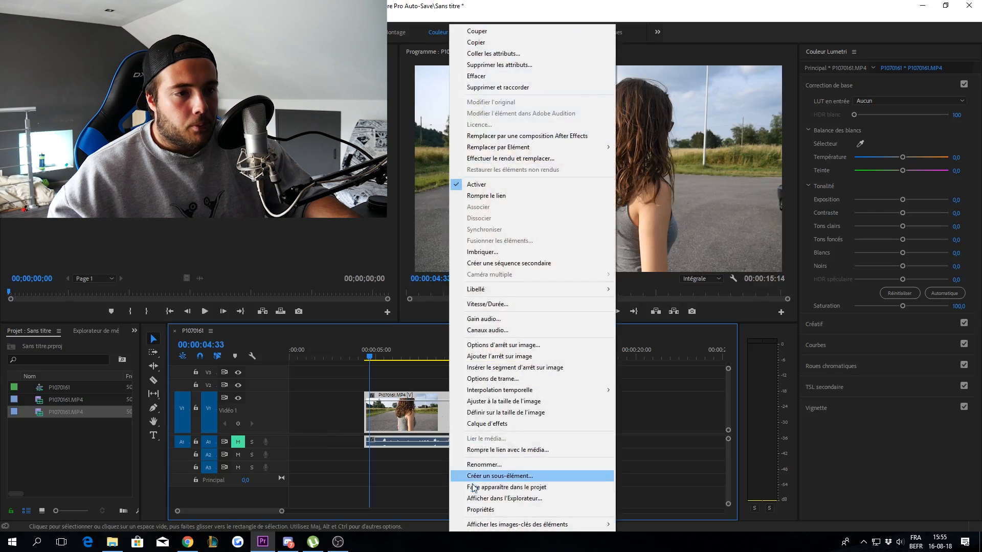
mouse_move(489, 527)
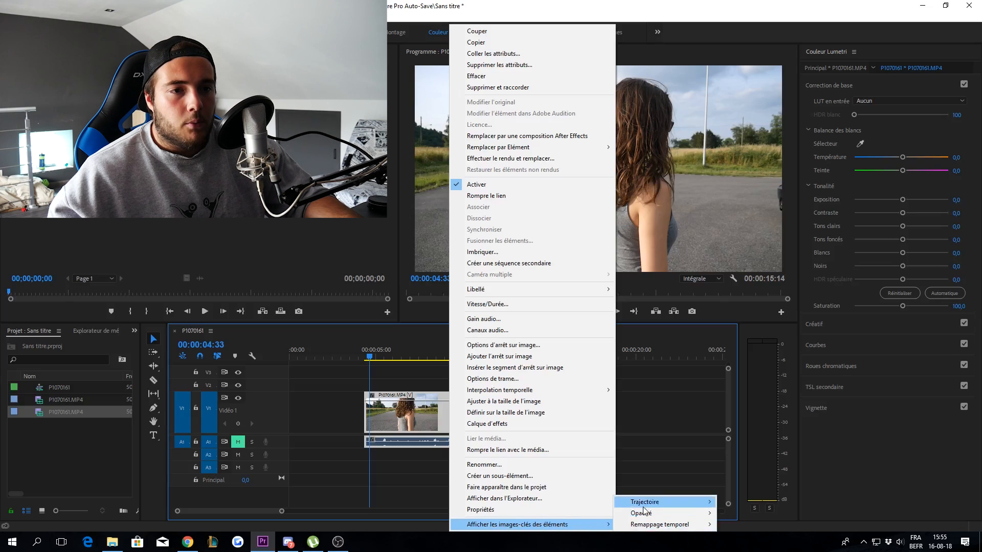
mouse_move(648, 524)
click(732, 524)
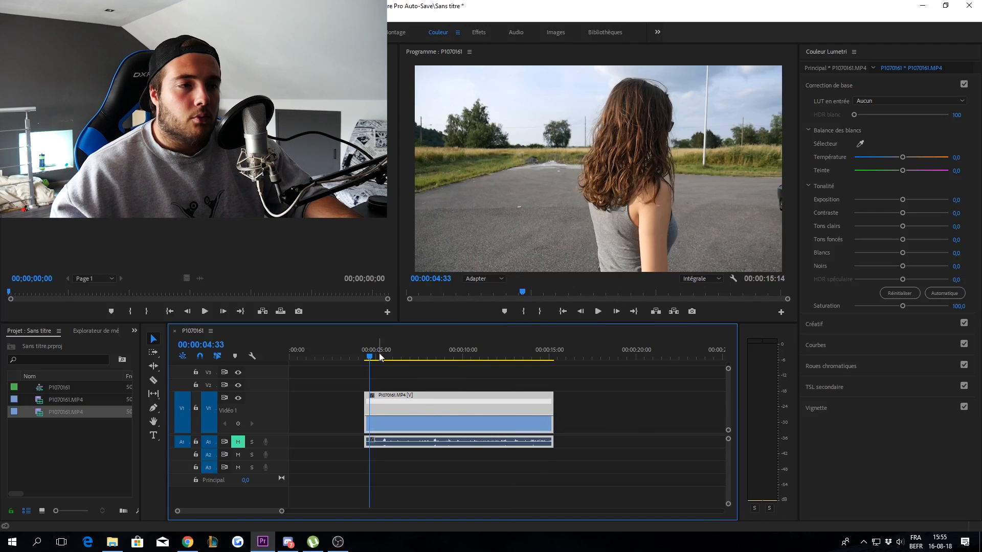
Step: Add speed keyframes to the clip at 00:00:05:23 and 00:00:07:02 and slow down only the section between them
drag(372, 355, 386, 355)
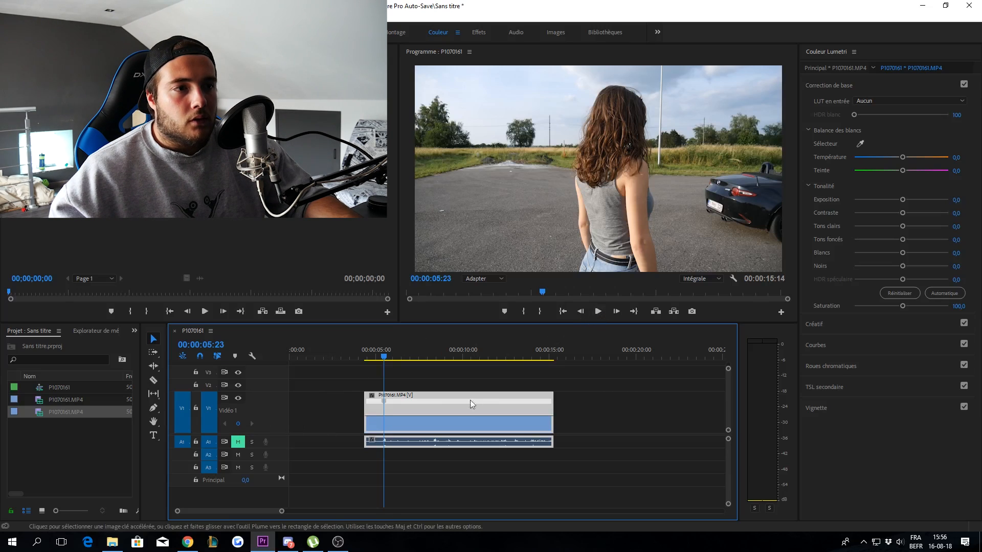
drag(399, 419, 399, 450)
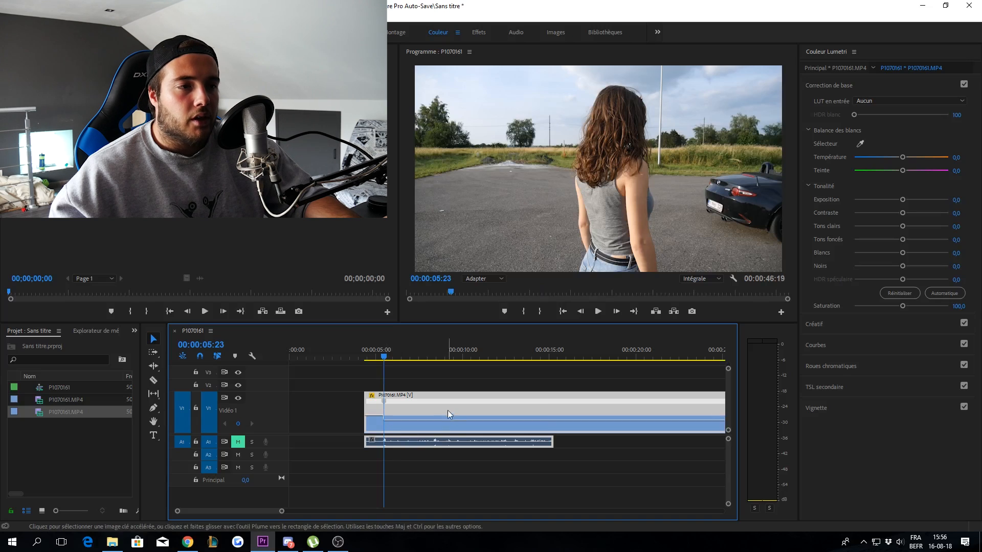
click(596, 318)
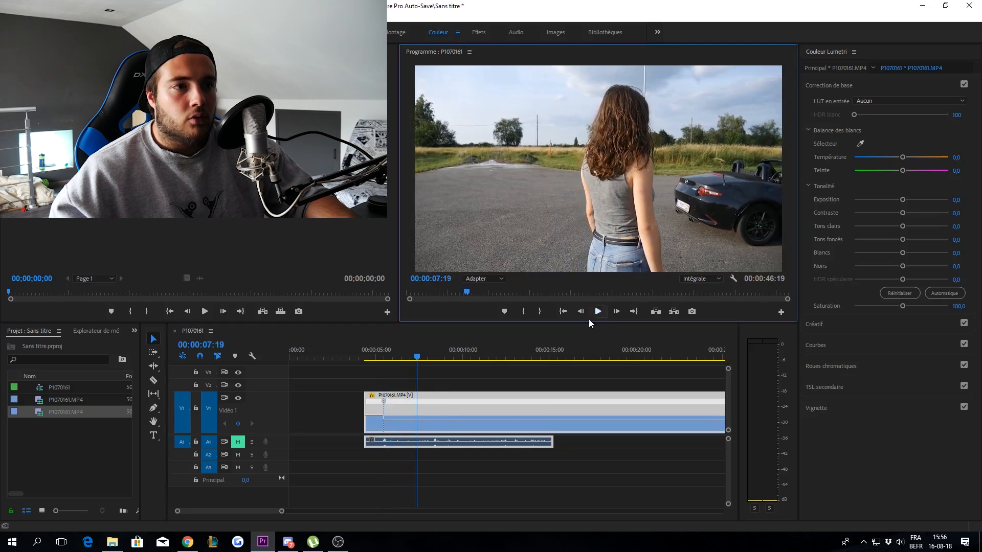
click(415, 360)
drag(415, 361, 411, 361)
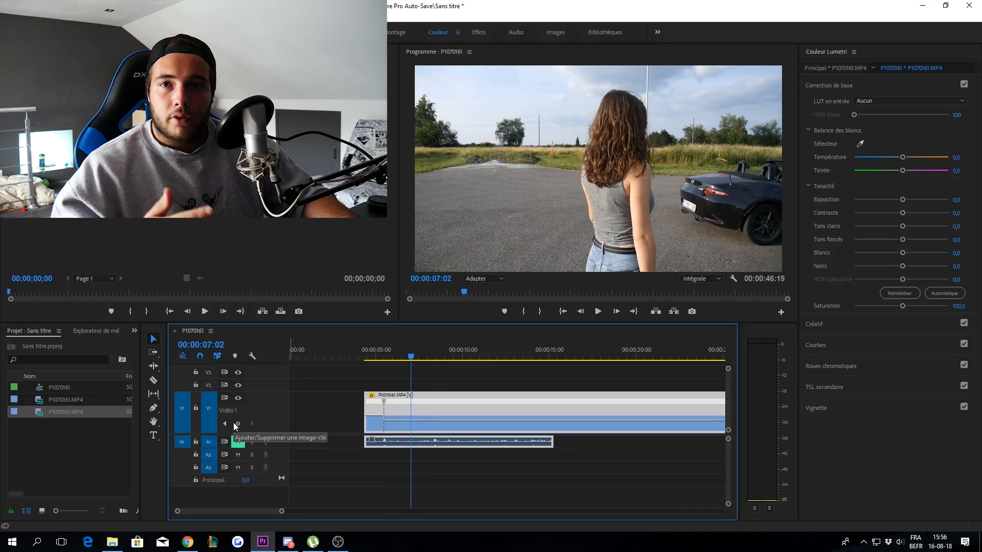
click(236, 424)
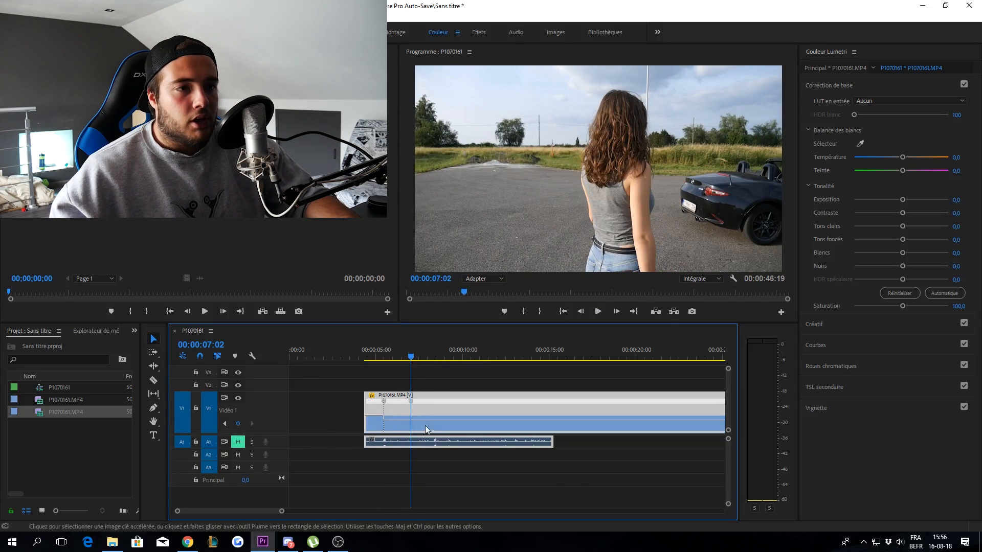
drag(432, 417, 430, 392)
Step: Play the sequence from 00:00:05:05 through the slowed section to check the speed change
click(377, 356)
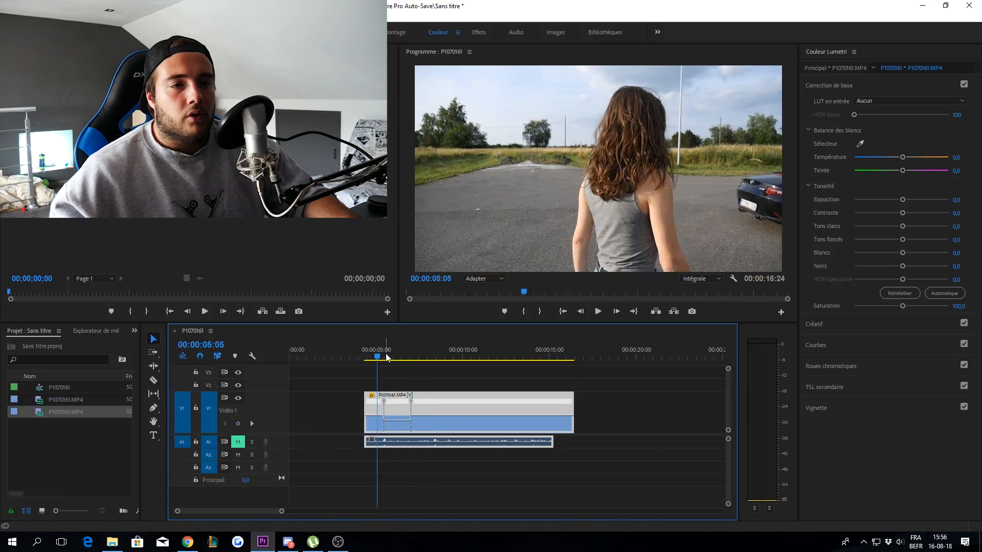
click(598, 311)
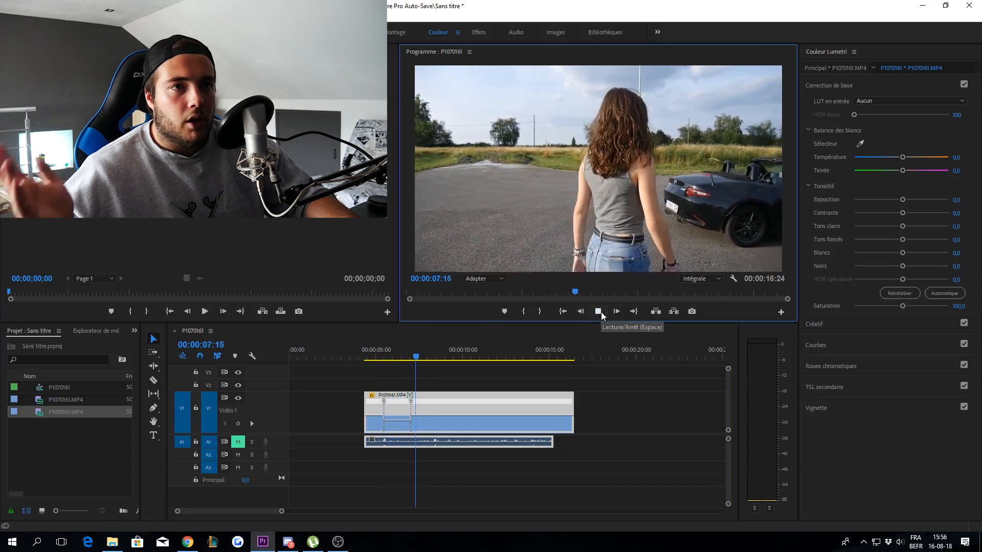
click(599, 312)
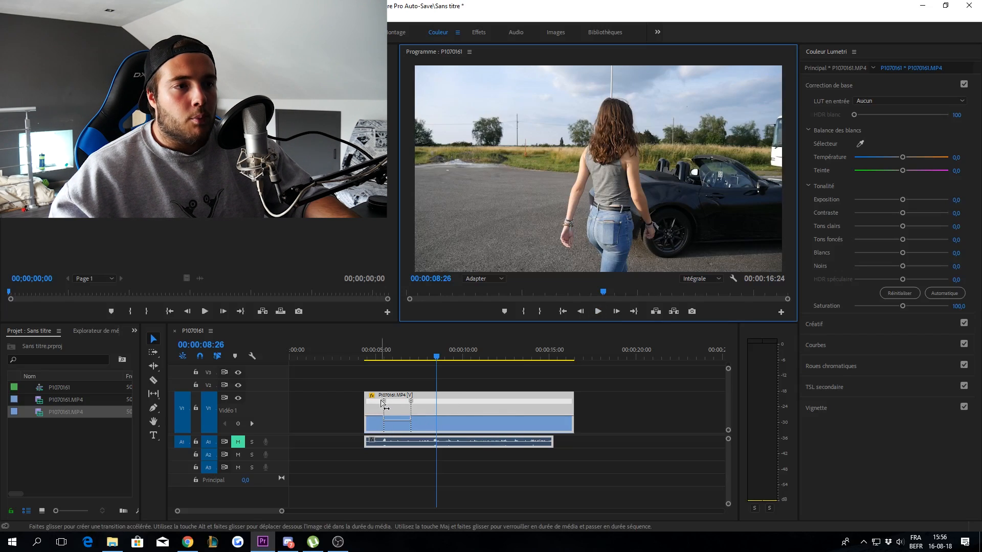
Step: Spread both speed keyframes into short gradual ramps and play the transition back from 00:00:05:04
drag(382, 404, 380, 403)
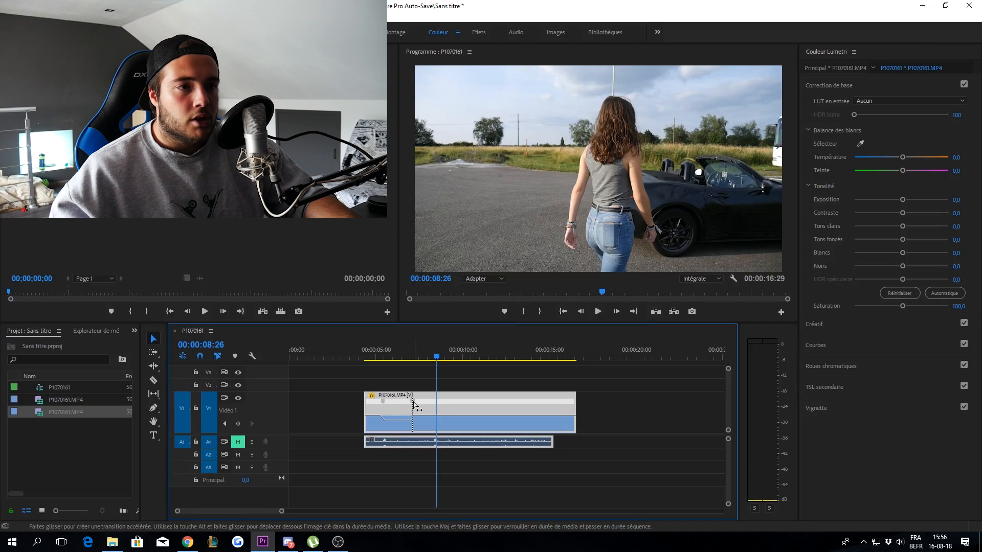
drag(414, 402, 418, 403)
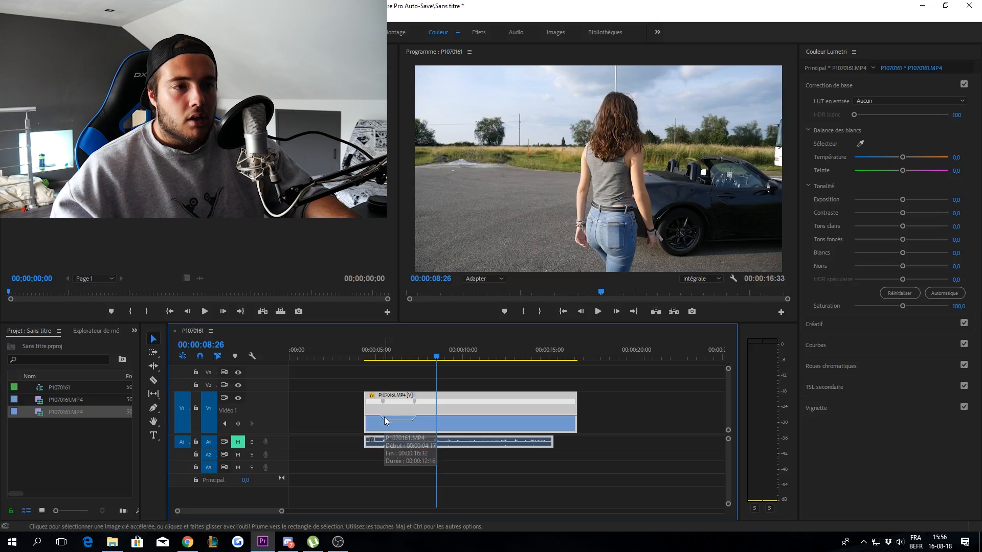
click(378, 356)
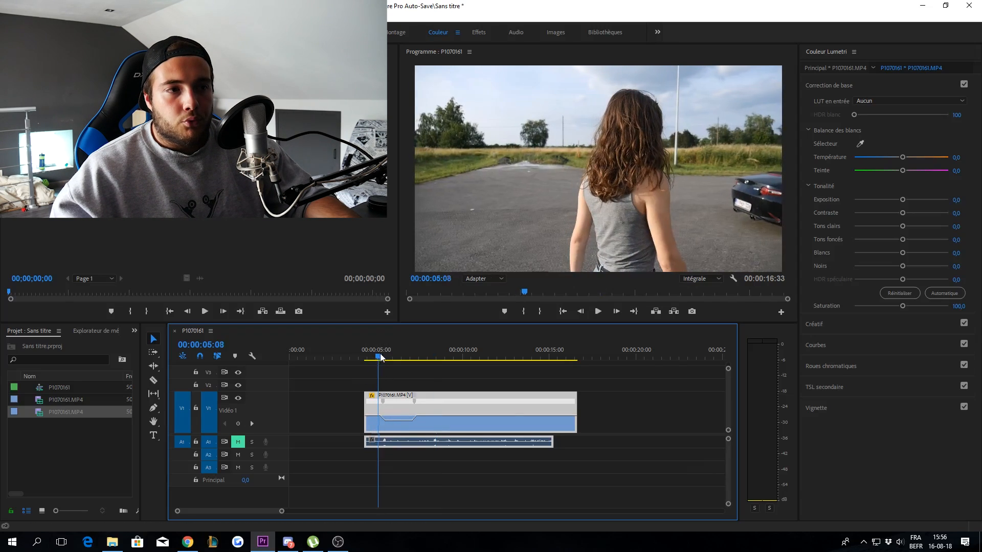
drag(381, 356, 376, 353)
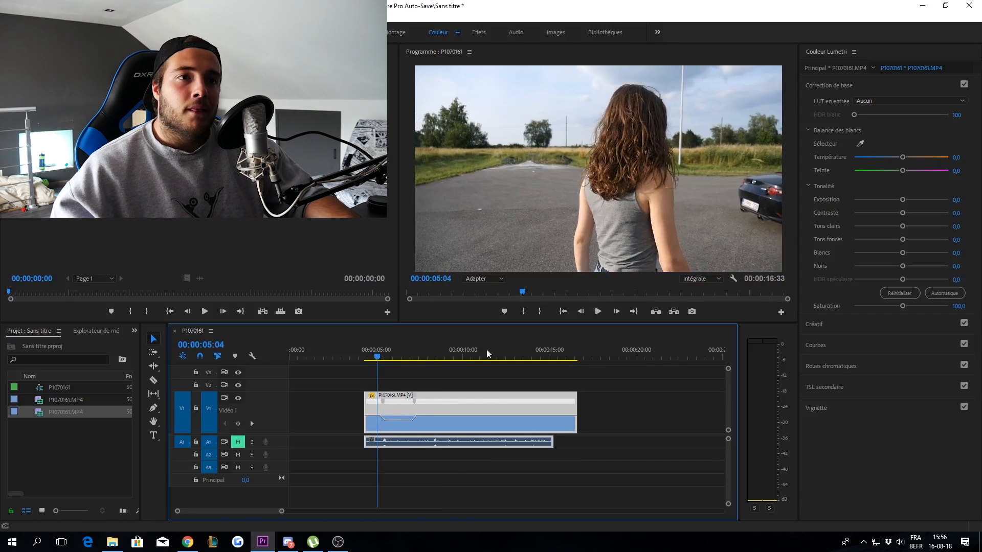
click(597, 311)
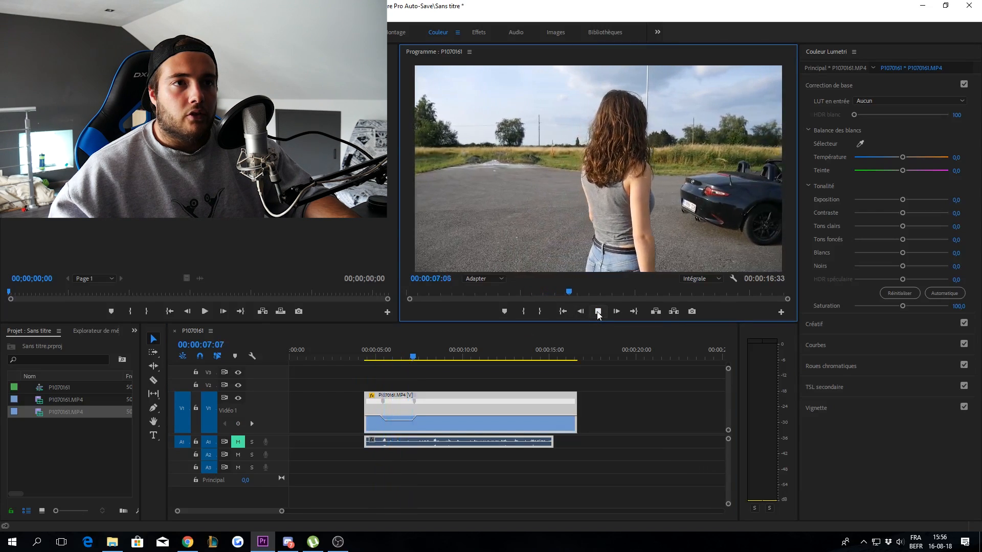
Step: Review the speed ramp in full-screen playback from 00:00:04:36, and stop once back in the editing view
drag(409, 354, 373, 352)
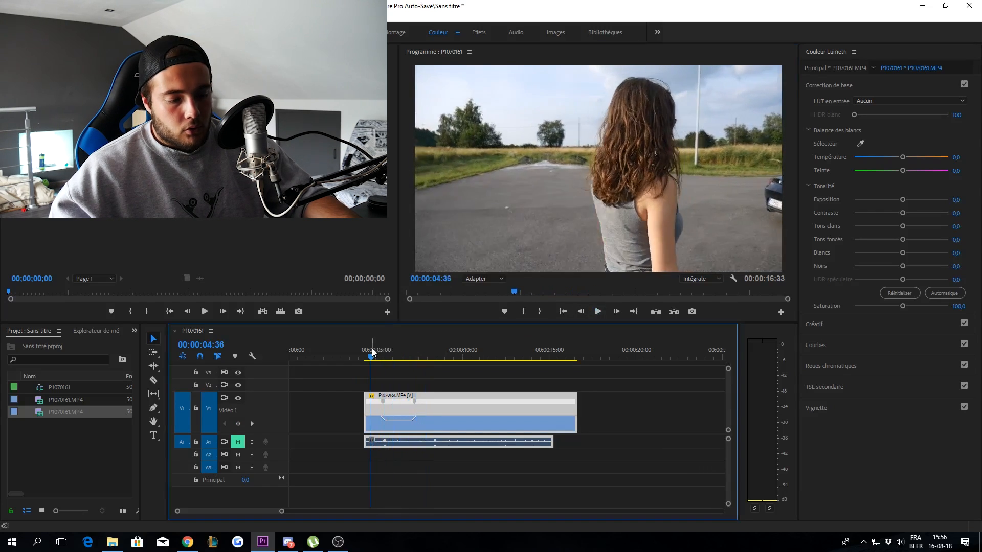
key(ctrl+grave)
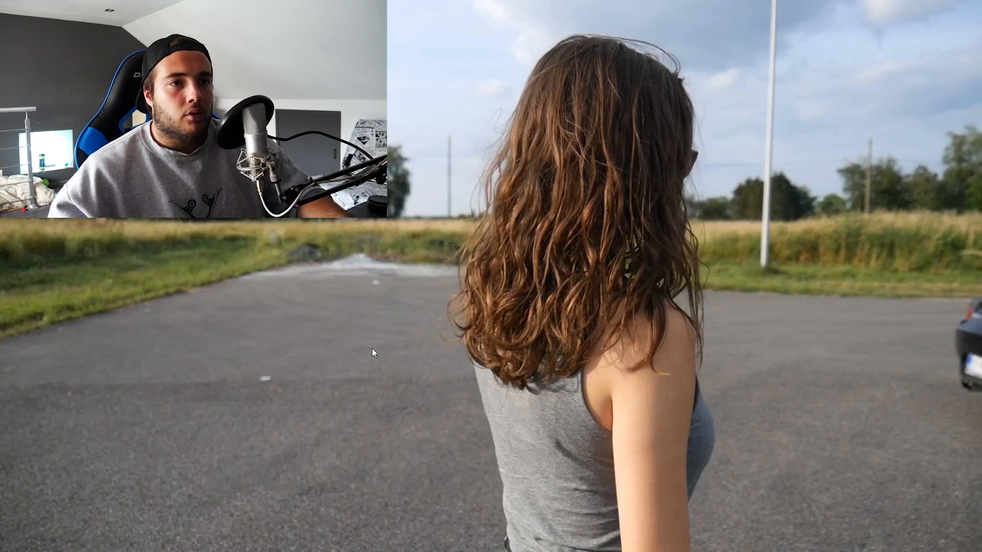
key(space)
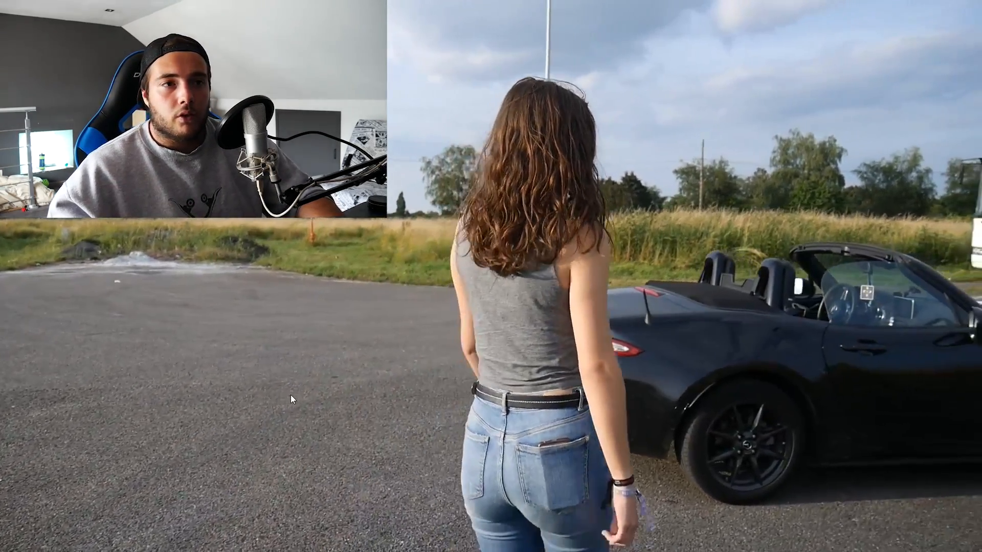
key(ctrl+grave)
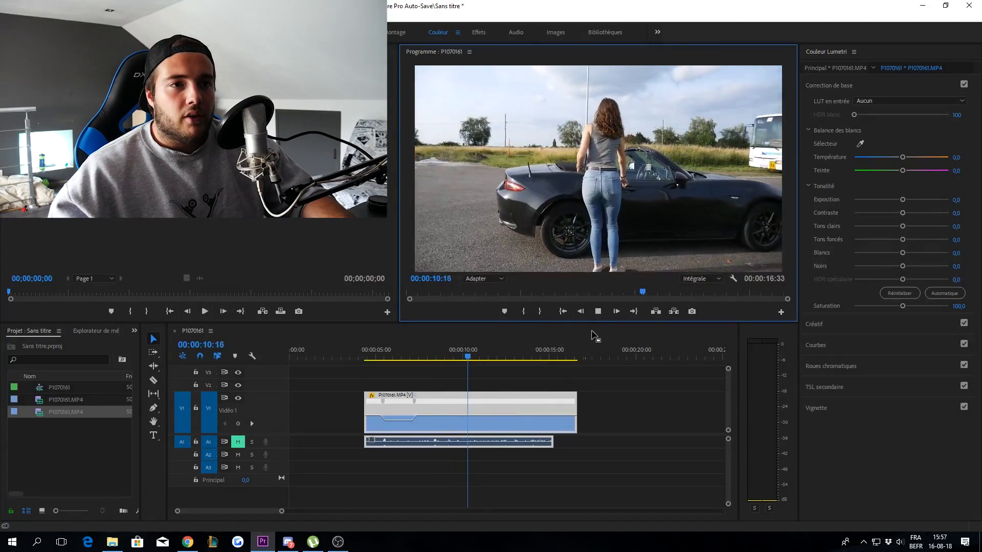
key(space)
Step: Move the playhead to 00:00:05:38 in the slowed section and set the clip's time interpolation to Flux optique in its speed/duration settings
click(406, 349)
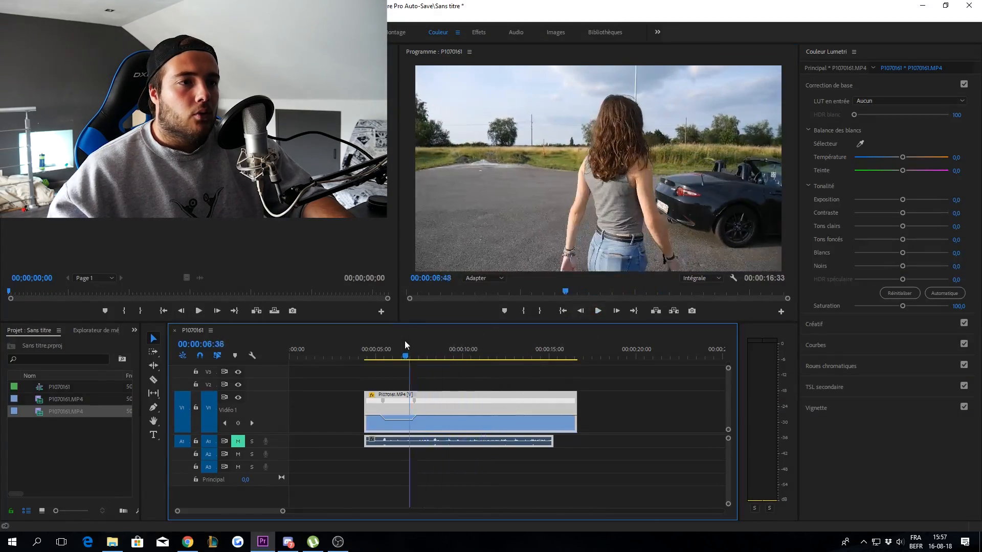
drag(405, 343, 391, 343)
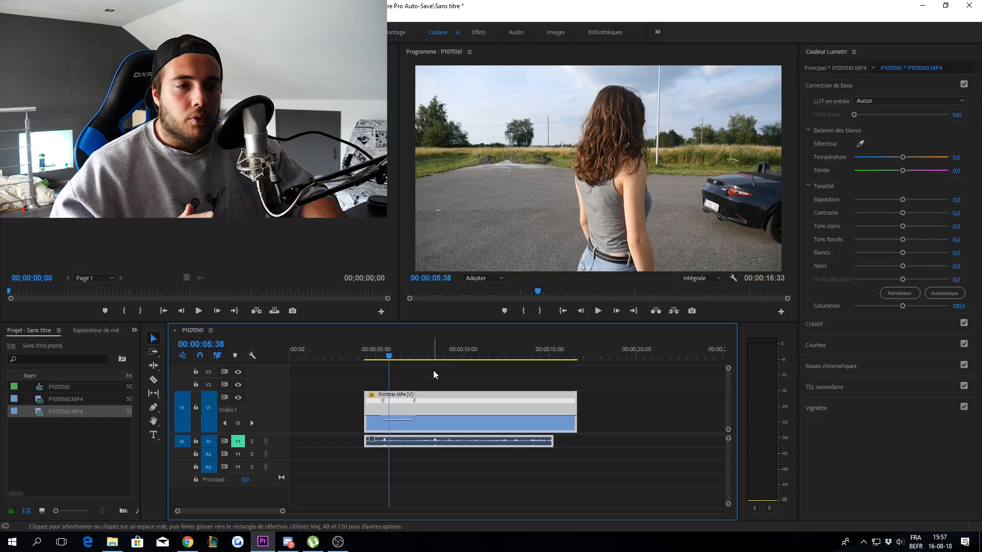
right_click(463, 397)
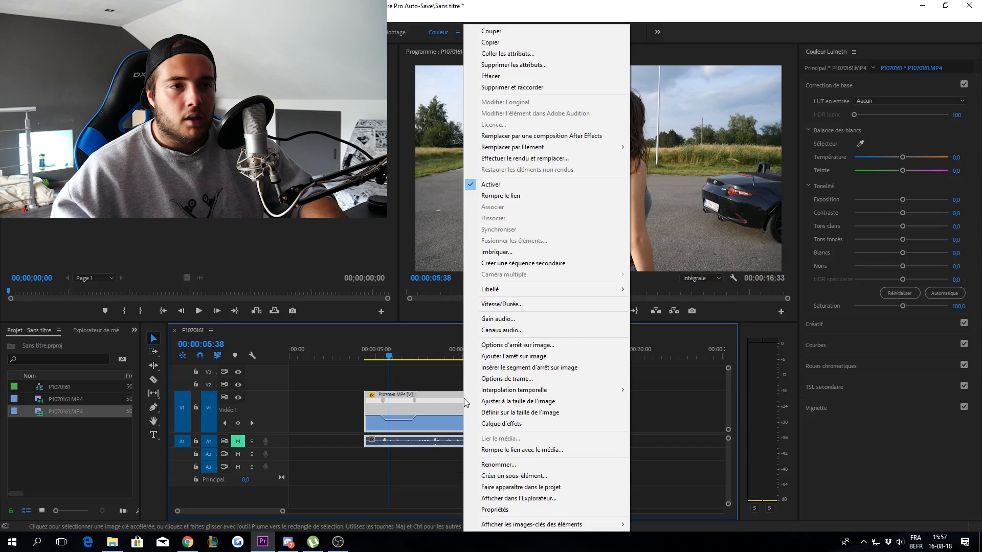
mouse_move(537, 392)
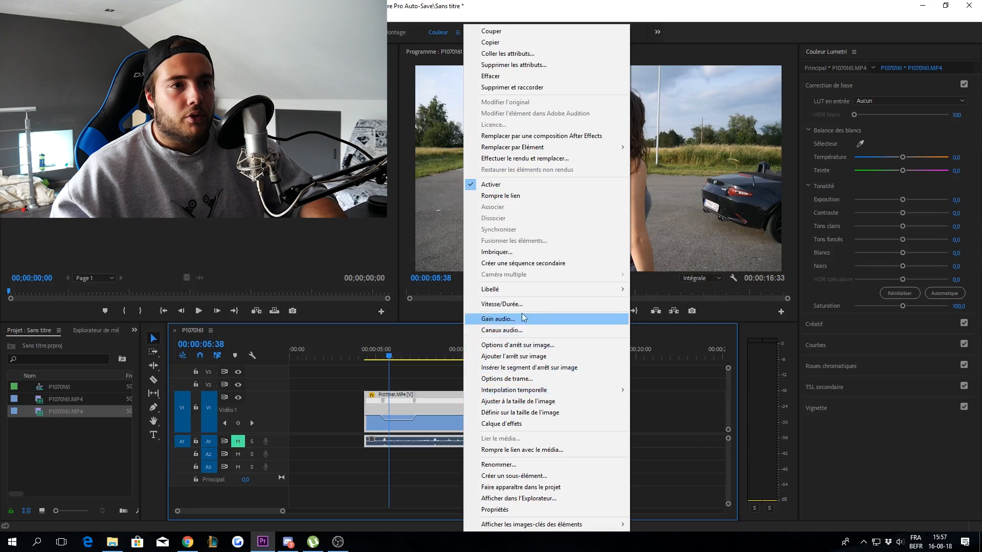
click(417, 419)
right_click(437, 420)
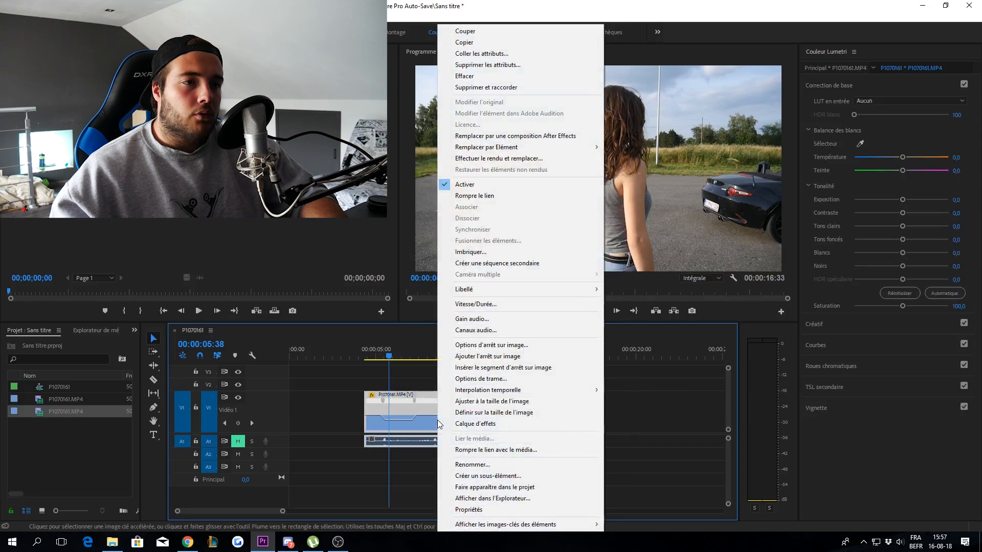
click(485, 304)
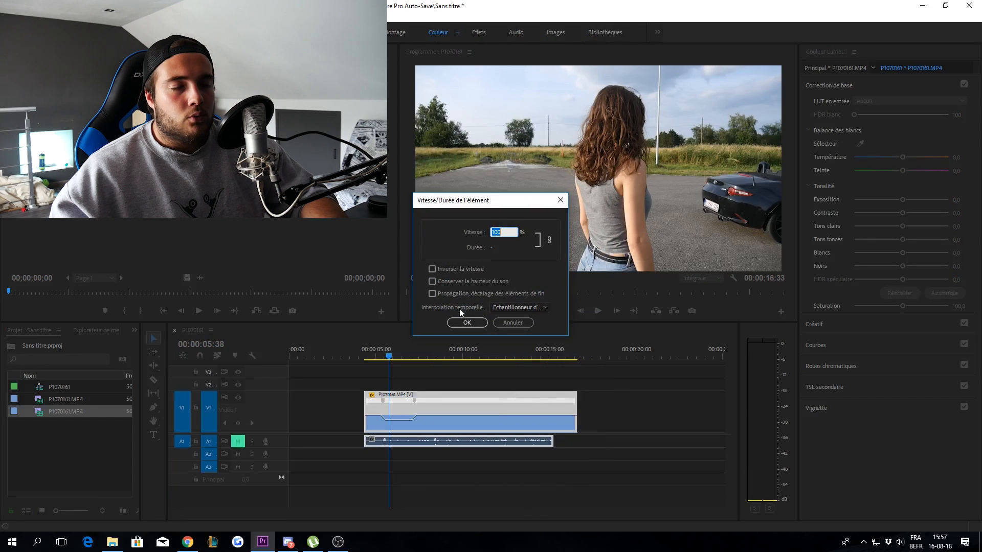
click(515, 307)
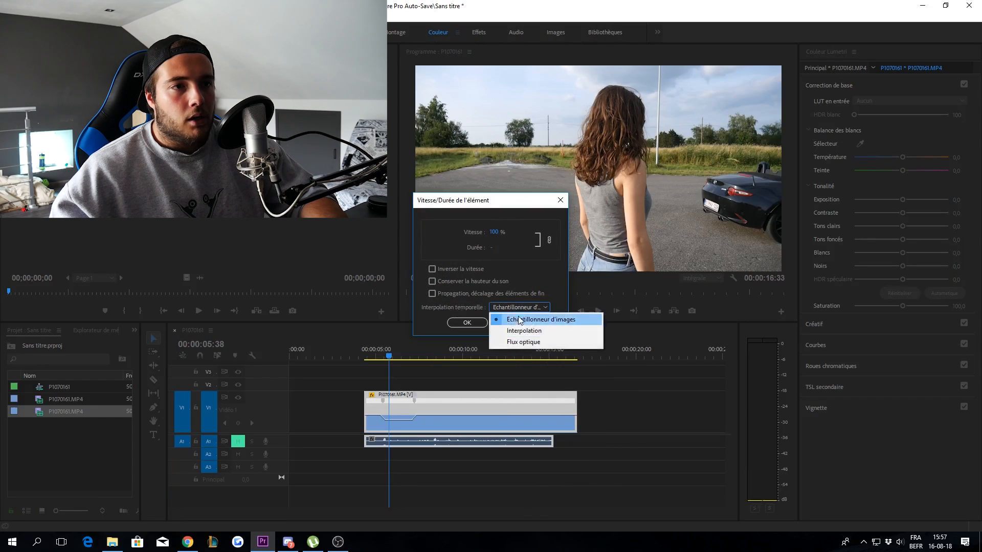
click(529, 342)
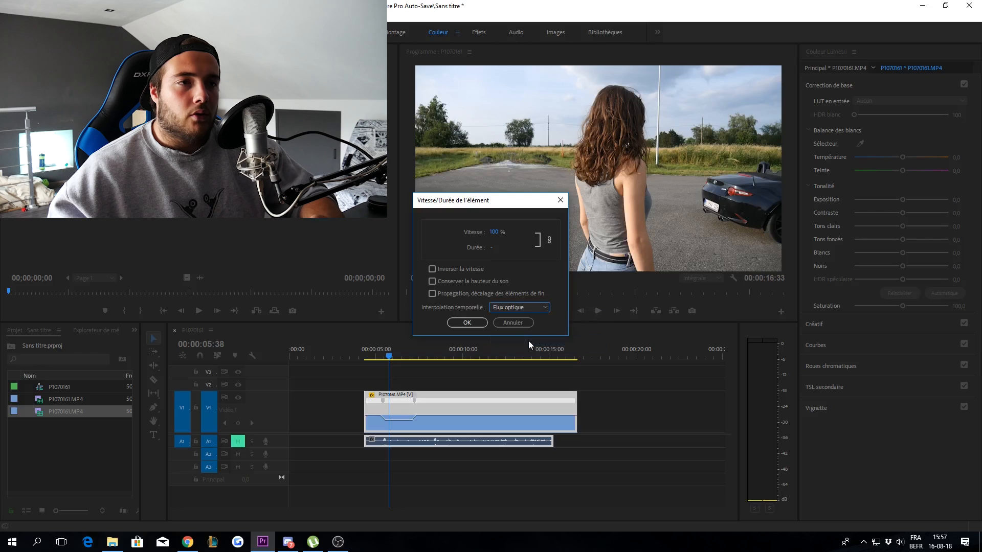
click(466, 323)
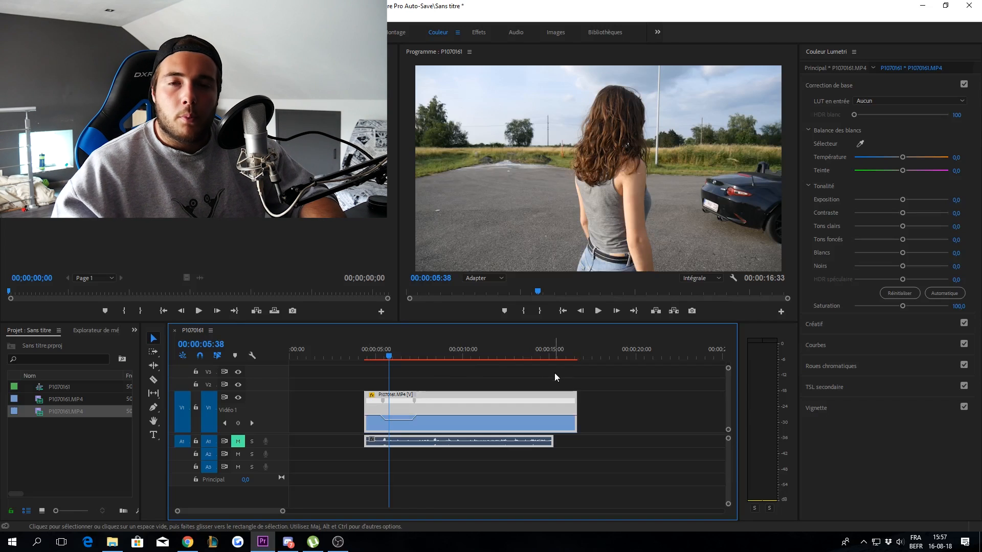
Step: Play the sequence briefly from 00:00:05:02 through the slowed section, stop it, and render the timeline preview
drag(388, 351, 381, 350)
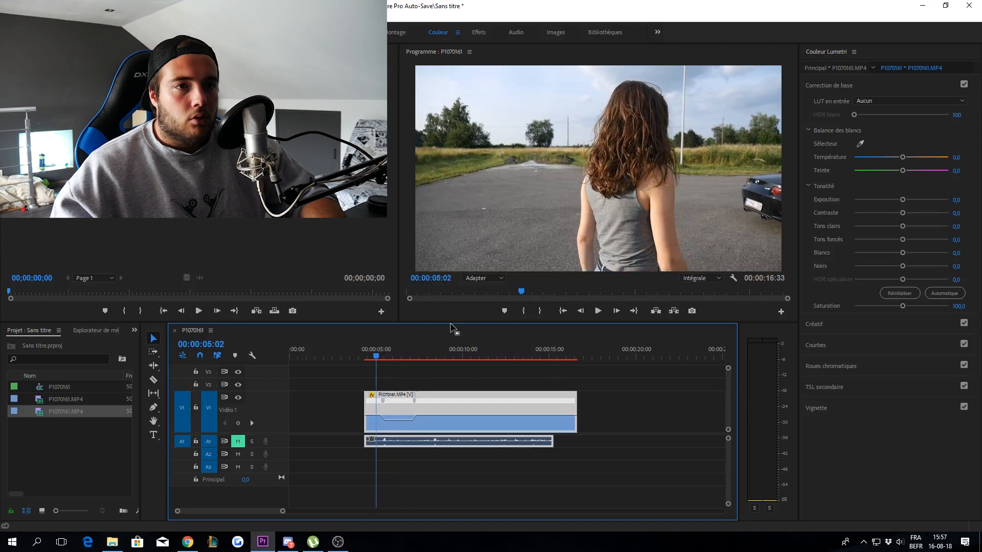
click(598, 311)
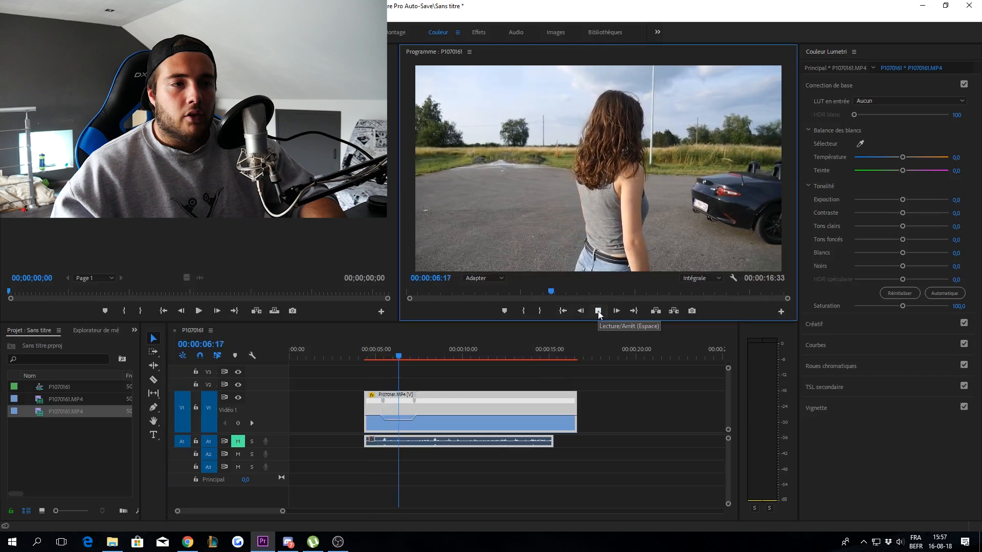
click(597, 311)
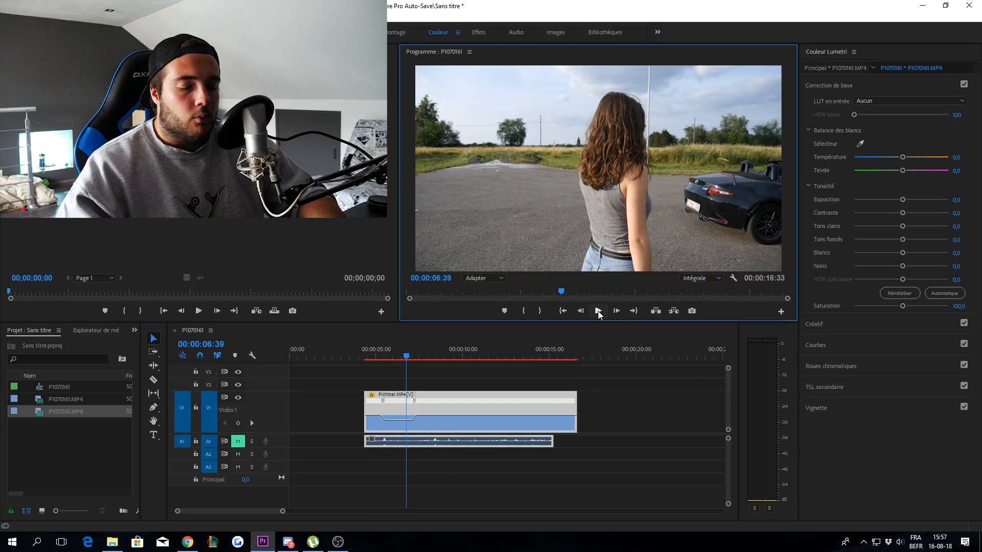
key(Return)
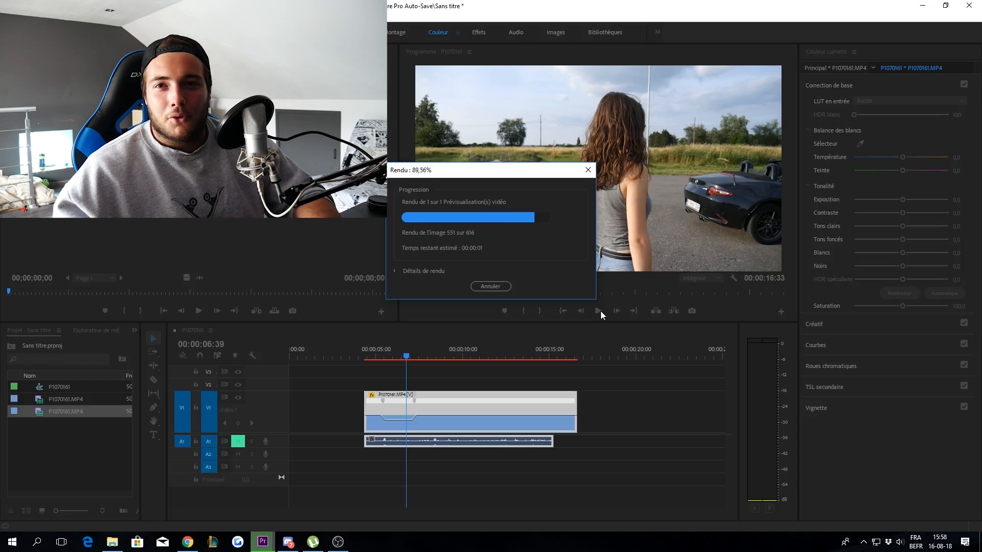
Step: Review the rendered ramp in full-screen playback from 00:00:04:21, and return the playhead to 00:00:06:01 in the slowed section
drag(356, 352, 367, 348)
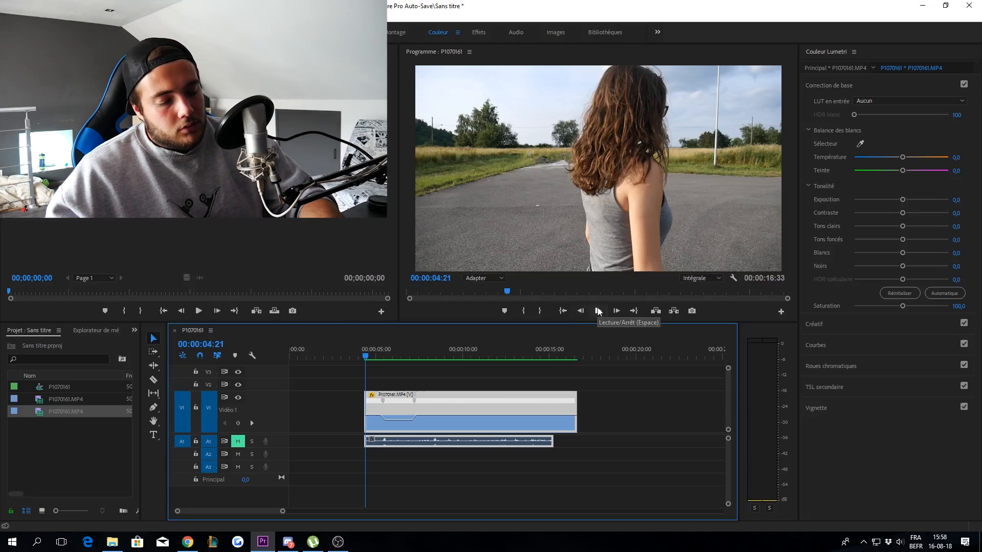
key(ctrl+grave)
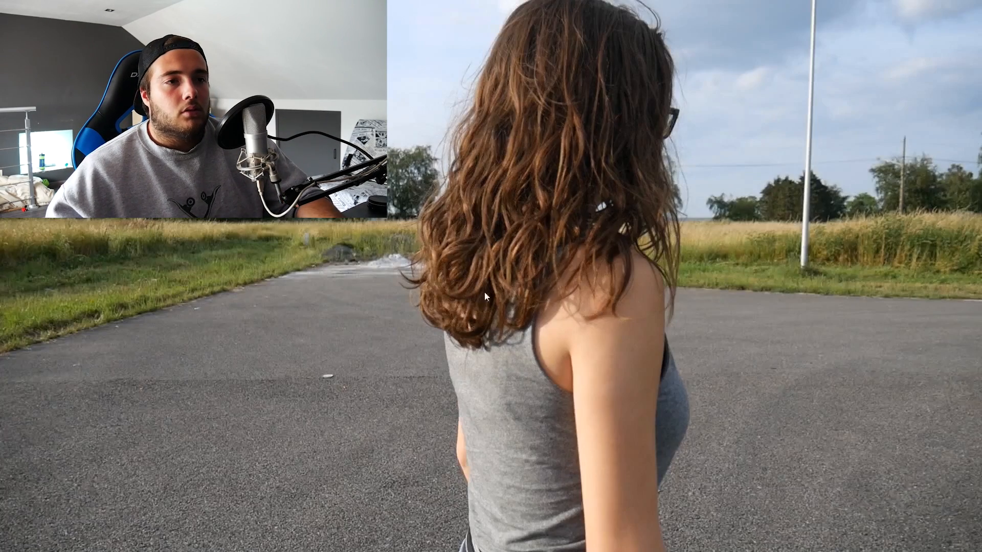
key(space)
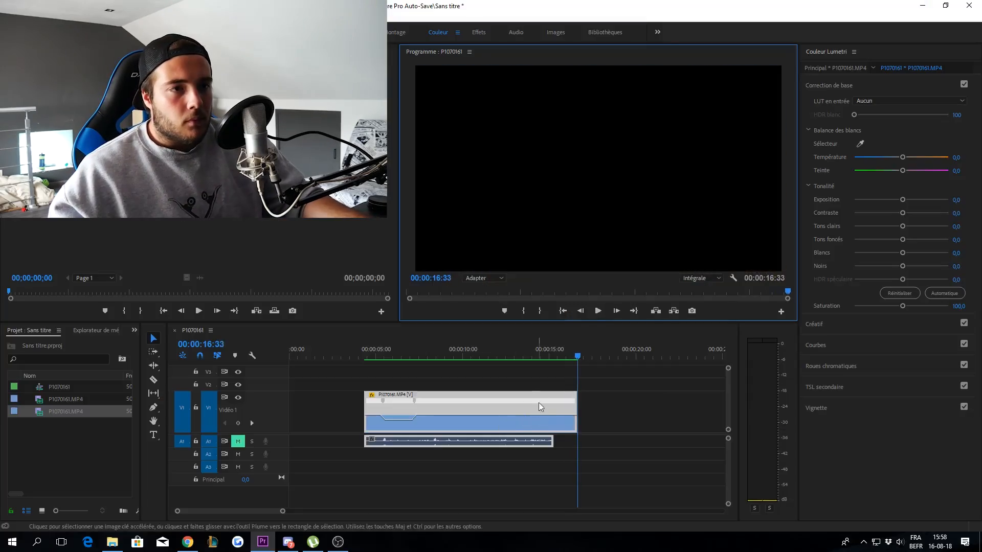
drag(542, 356, 396, 336)
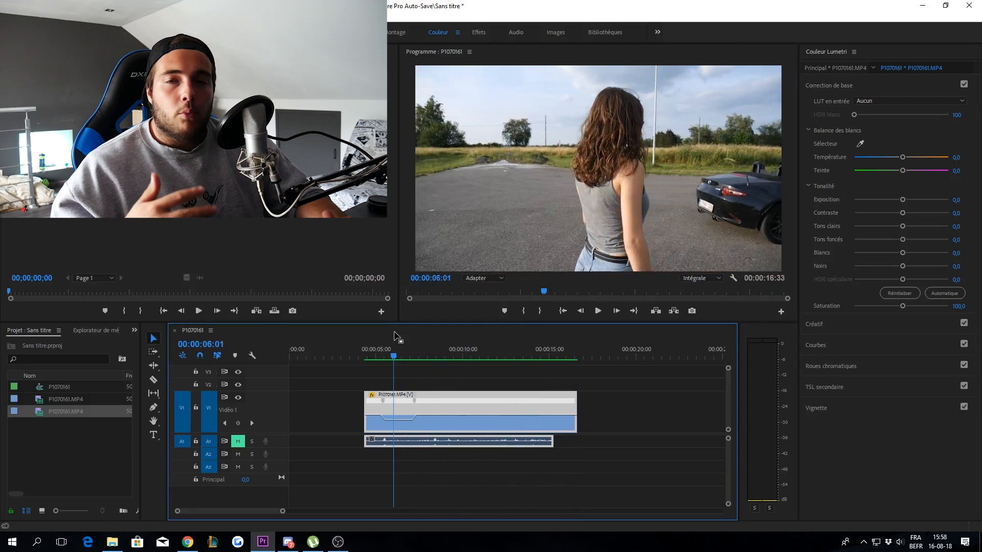